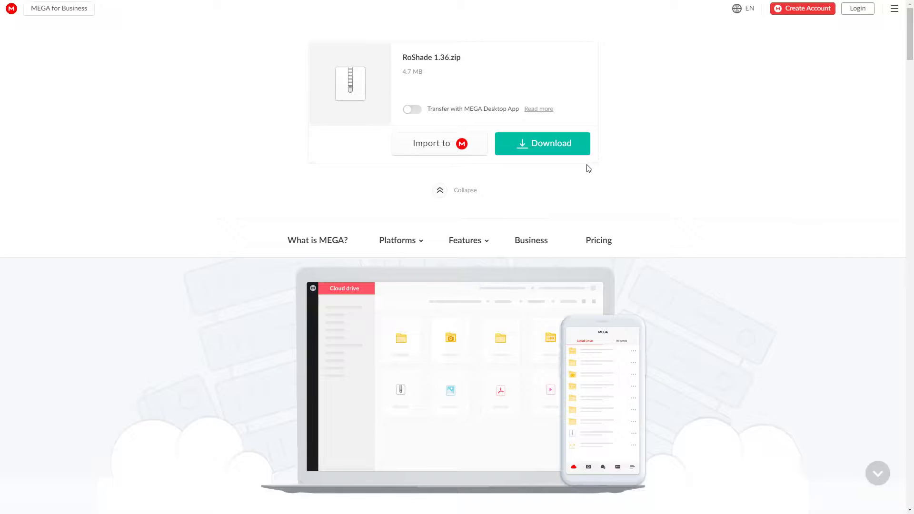
# - Download the RoShade 1.36.zip archive from the MEGA page
pyautogui.click(559, 152)
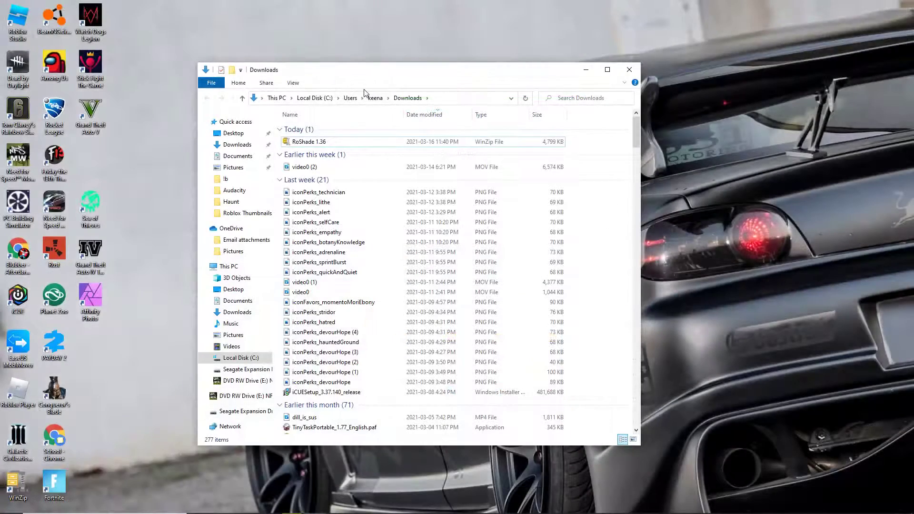
# - Move the Downloads window aside and create a new desktop folder named Roblox Reshade
pyautogui.moveTo(339, 74); pyautogui.dragTo(607, 19)
pyautogui.rightClick(251, 180)
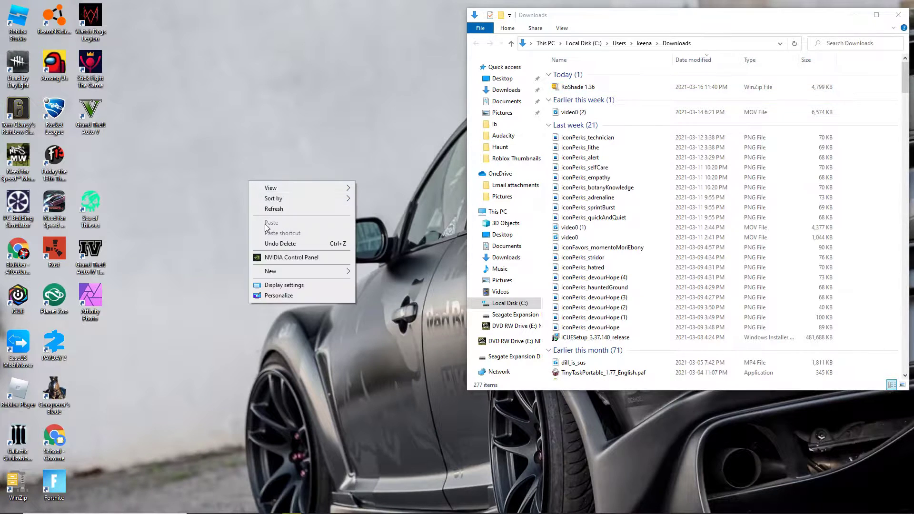
pyautogui.moveTo(279, 275)
pyautogui.click(367, 273)
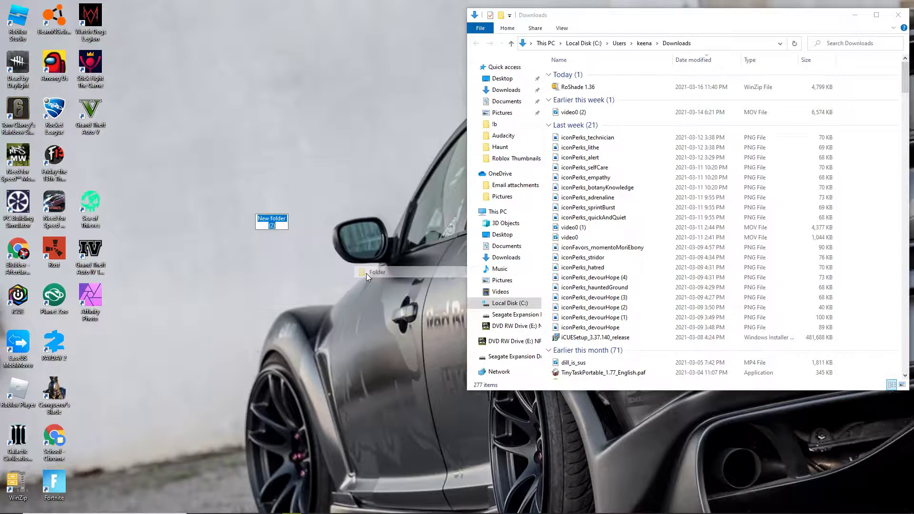
pyautogui.press('BackSpace')
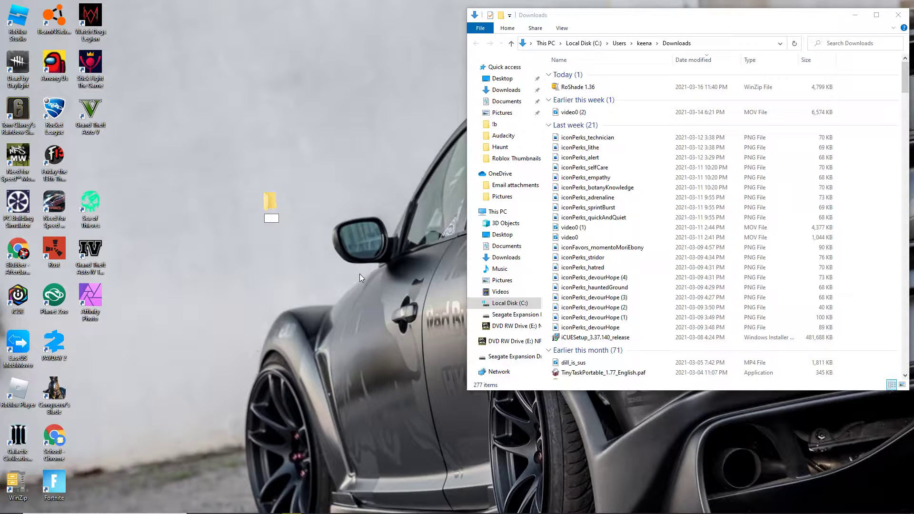
pyautogui.write('Roblox Reshade')
pyautogui.press('Return')
# - Move the RoShade 1.36 archive from Downloads into the desktop Roblox Reshade folder and open that folder
pyautogui.moveTo(578, 87); pyautogui.dragTo(269, 207)
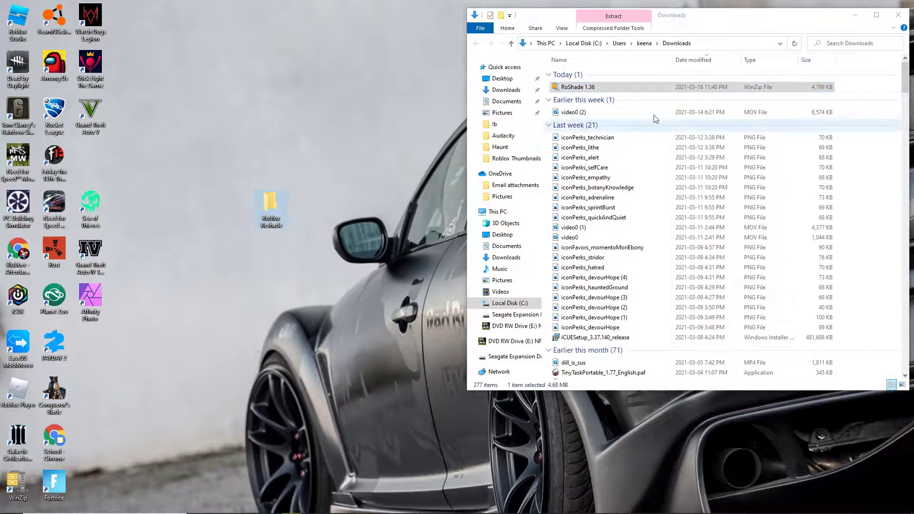
pyautogui.click(899, 15)
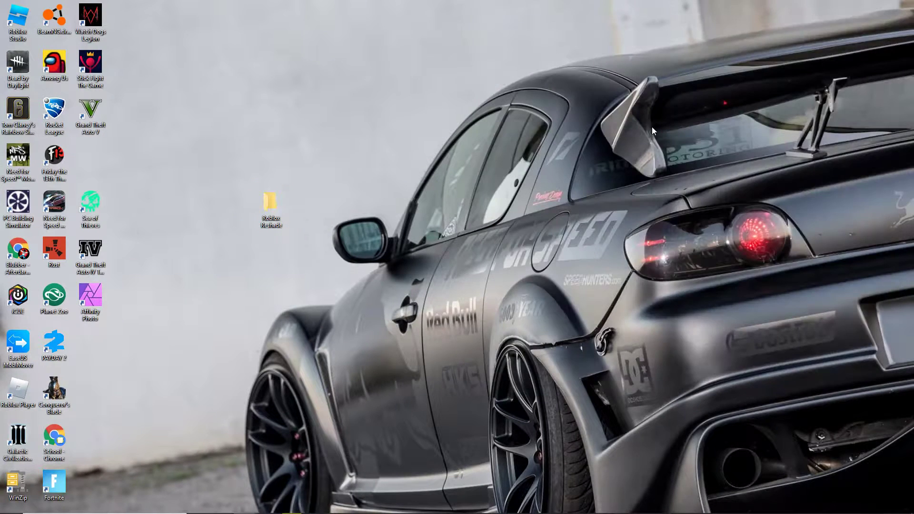
pyautogui.doubleClick(270, 205)
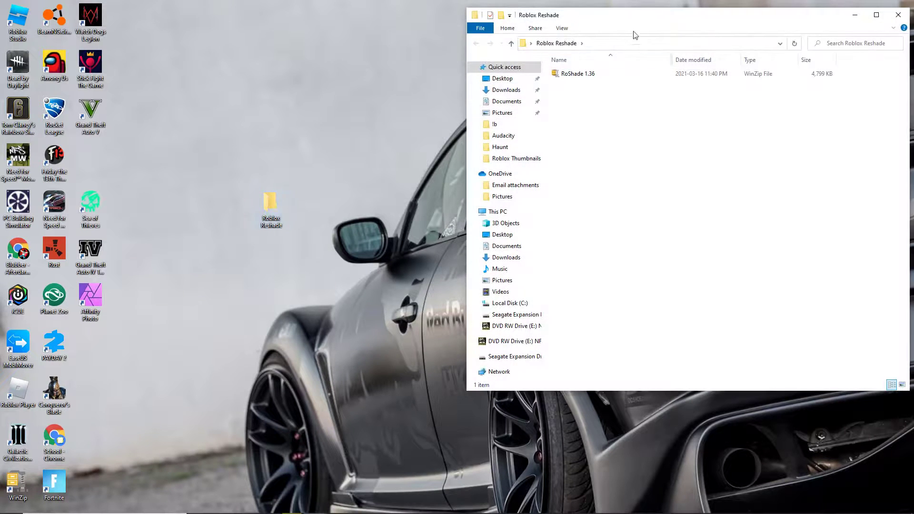
pyautogui.moveTo(627, 22); pyautogui.dragTo(464, 30)
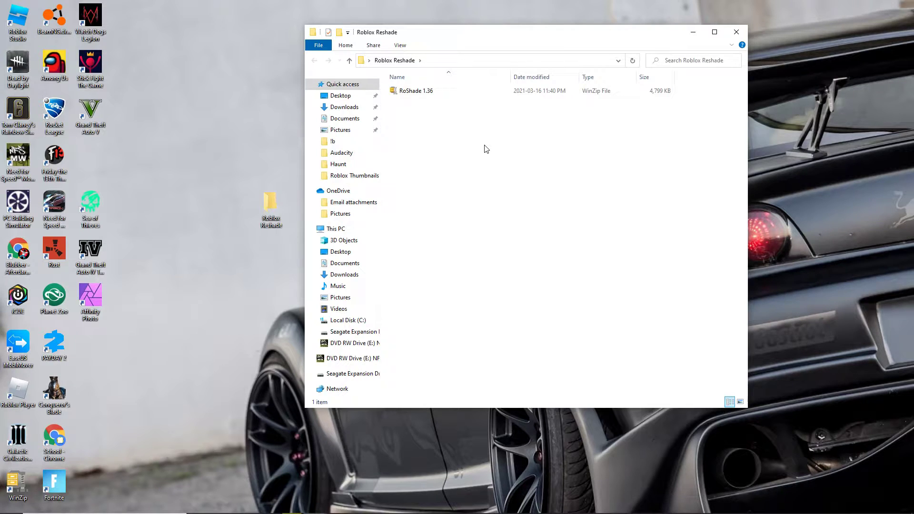
# - Extract the RoShade 1.36 archive into the current folder with 7-Zip
pyautogui.rightClick(427, 91)
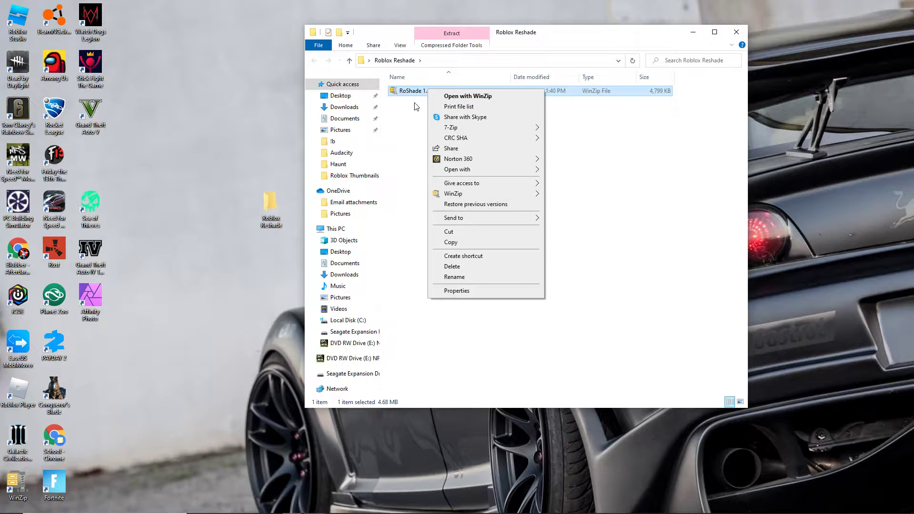
pyautogui.moveTo(453, 131)
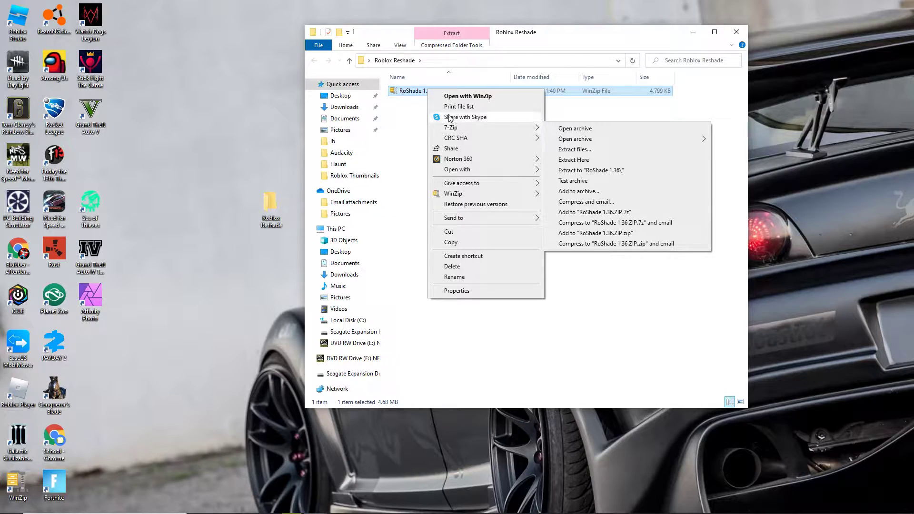
pyautogui.moveTo(475, 132)
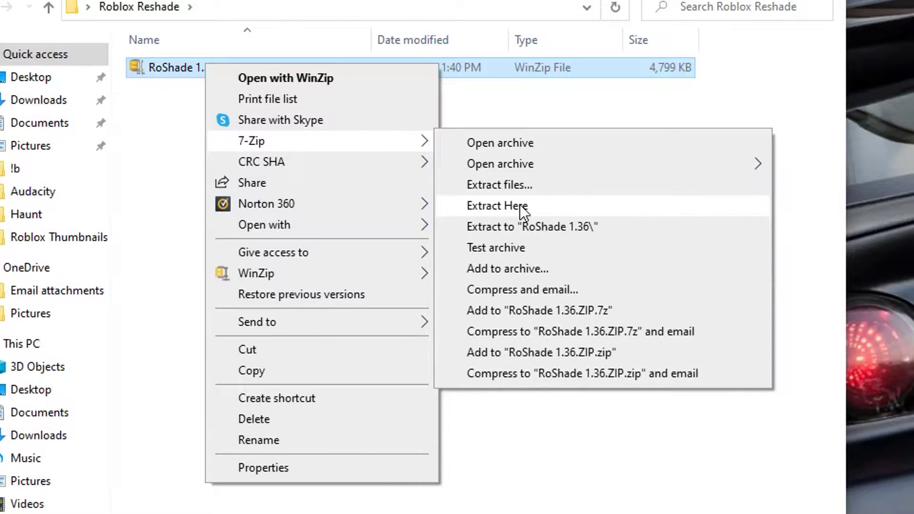
pyautogui.click(585, 161)
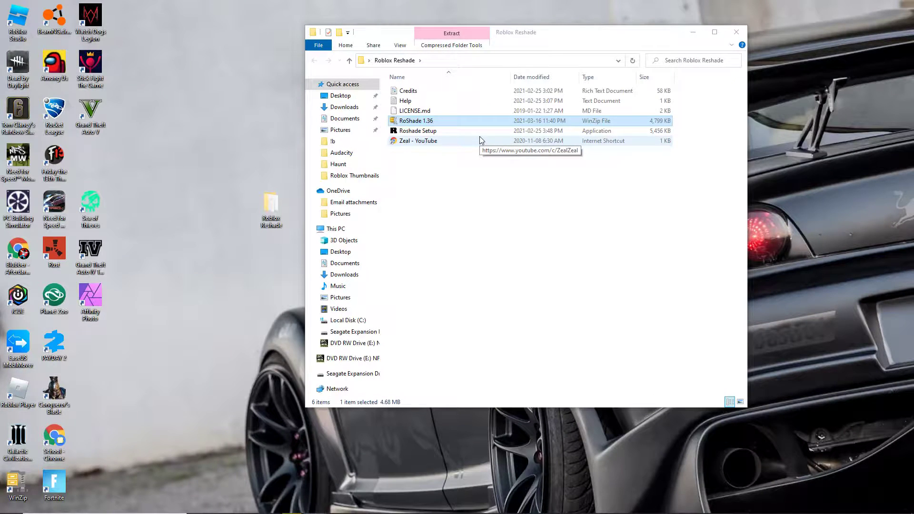
# - Launch the extracted Roshade Setup application and accept its license agreement
pyautogui.click(440, 135)
pyautogui.doubleClick(441, 135)
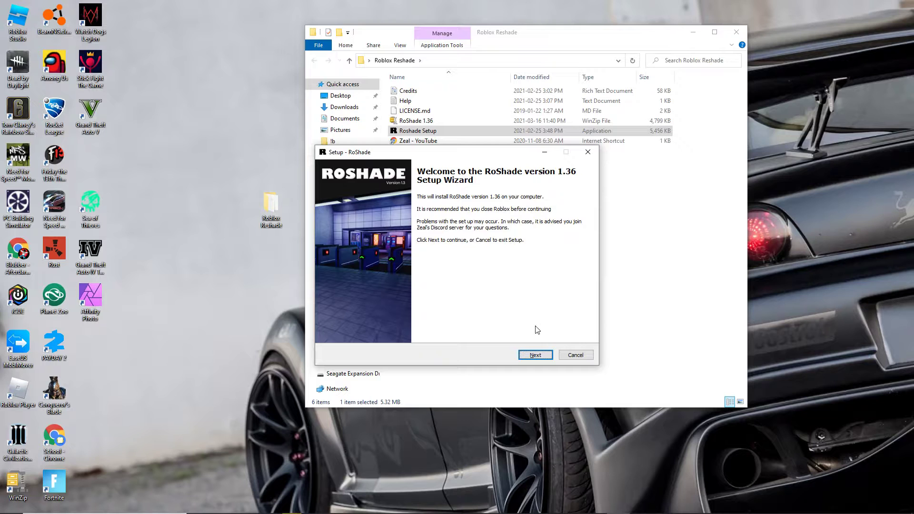
pyautogui.click(535, 355)
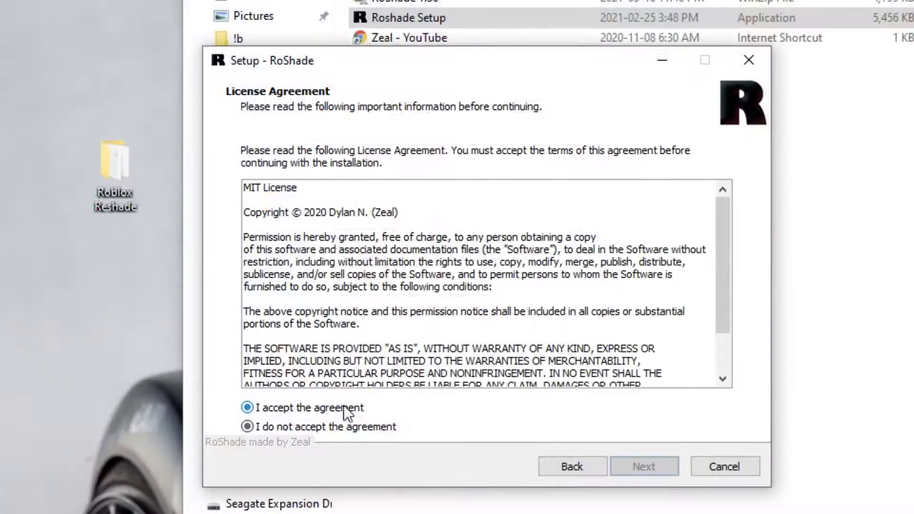
pyautogui.click(344, 405)
pyautogui.click(631, 464)
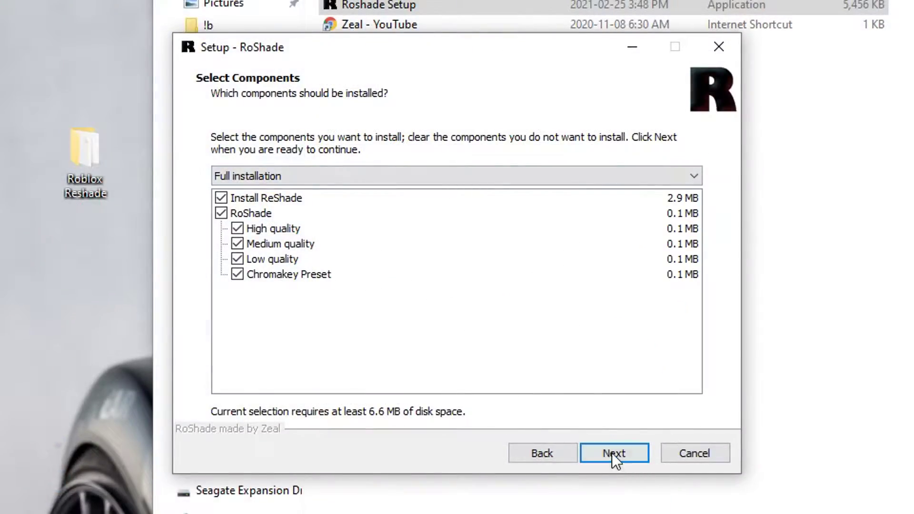
# - Run the full installation with all ReShade and RoShade components, and finish the setup wizard
pyautogui.click(612, 453)
pyautogui.click(613, 453)
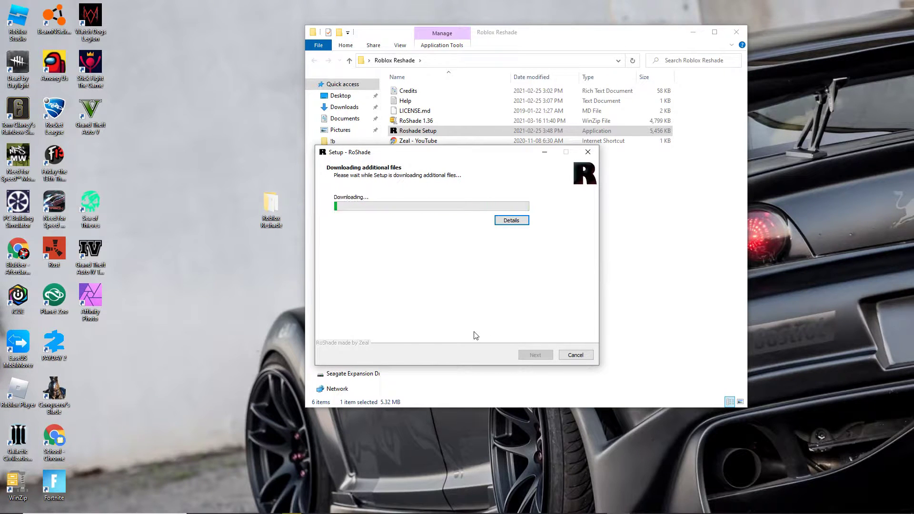
pyautogui.click(511, 220)
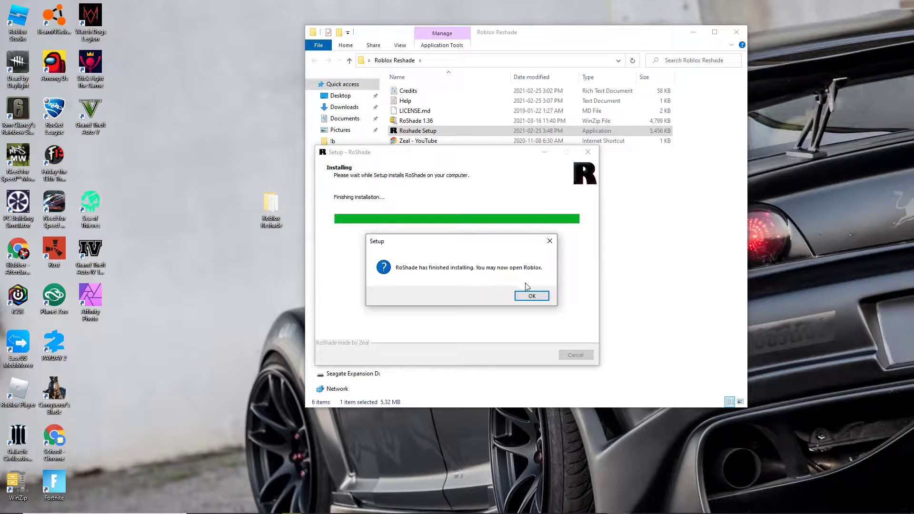
pyautogui.click(533, 296)
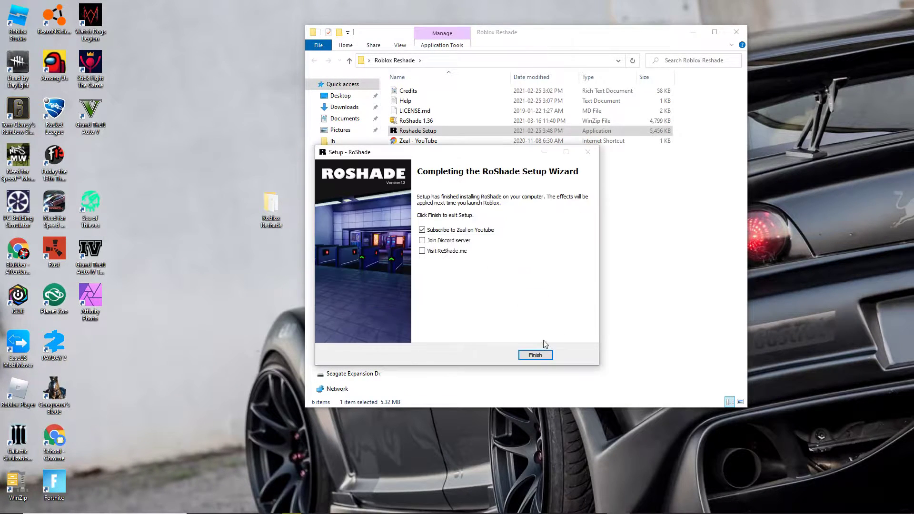
pyautogui.click(544, 357)
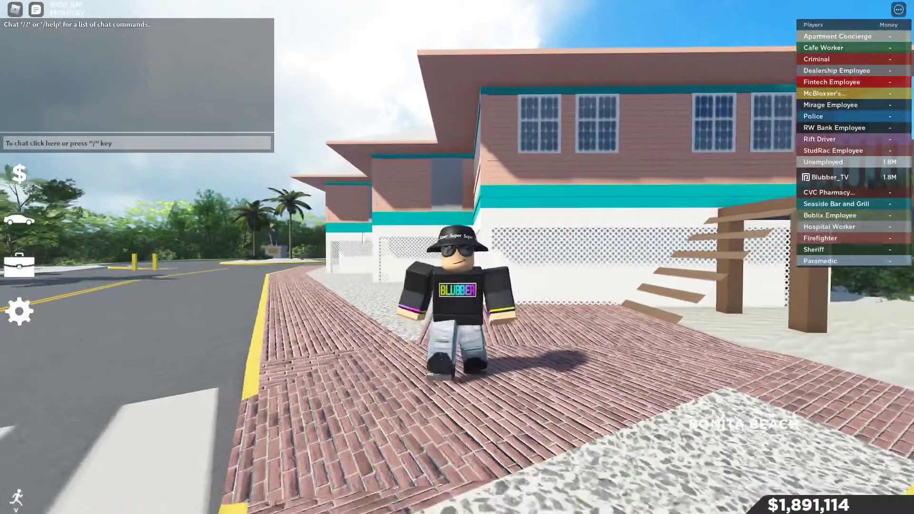
# - In the running Roblox game, hide the player list
pyautogui.click(899, 10)
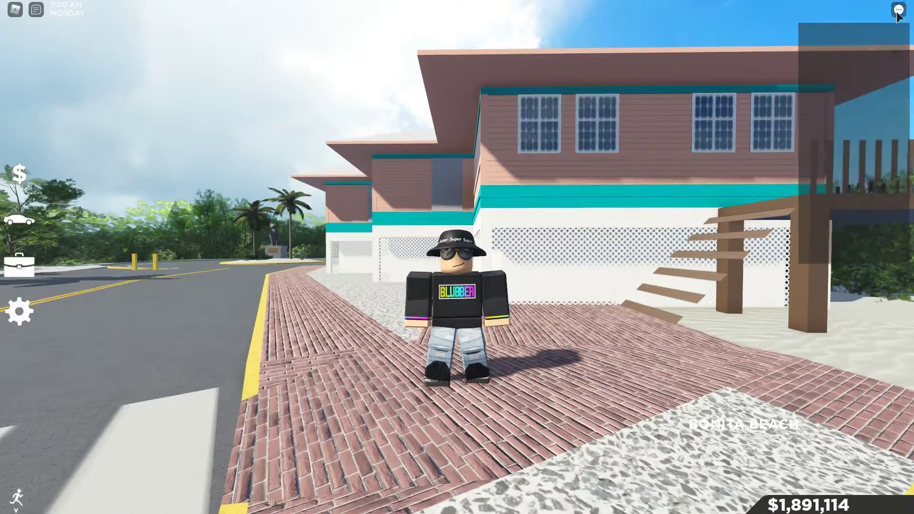
pyautogui.click(819, 33)
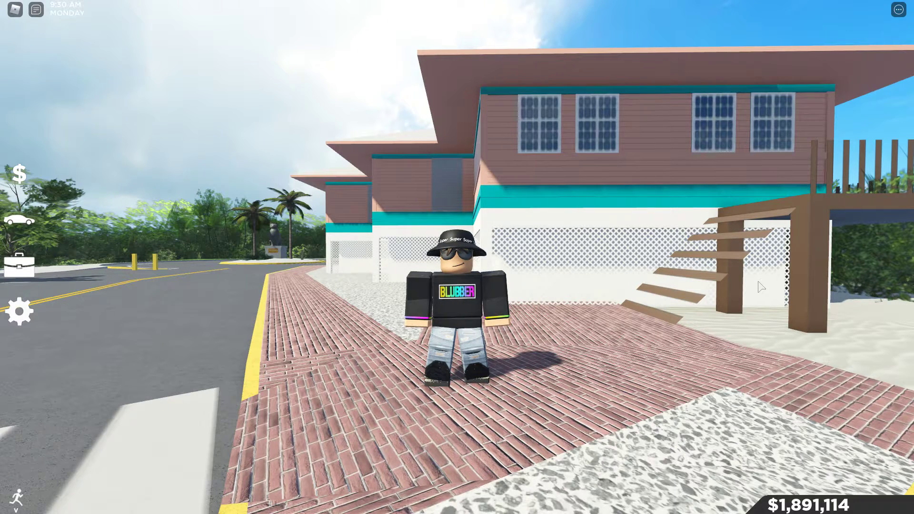
# - Bring up the ReShade overlay in the game and assign F7 as the overlay key in its settings
pyautogui.press('F7')
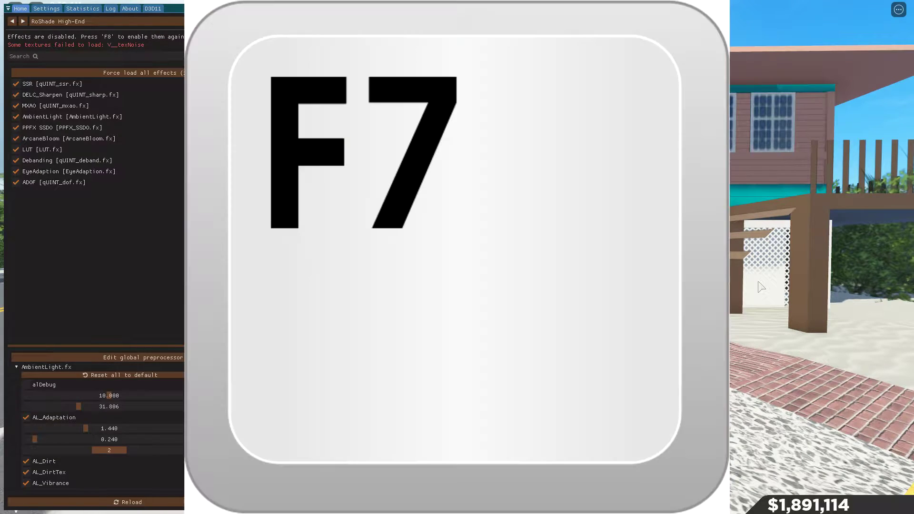
pyautogui.press('Home')
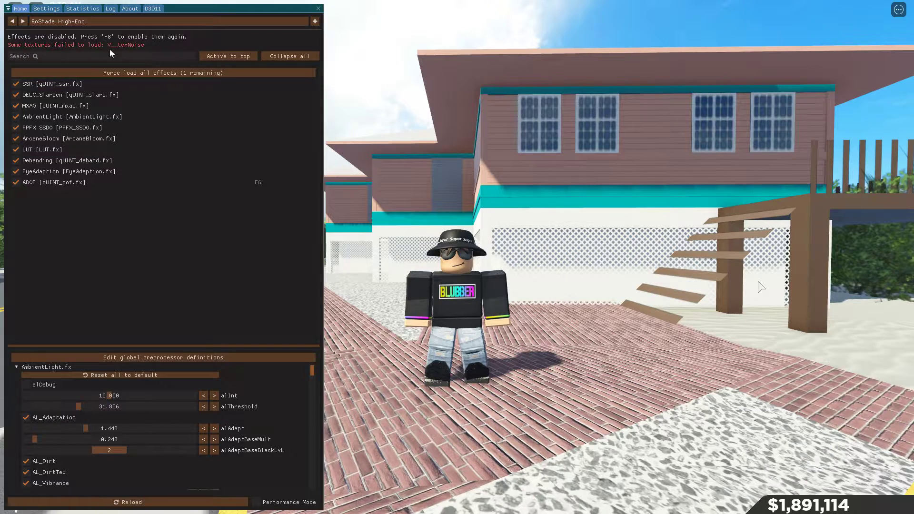
pyautogui.click(45, 10)
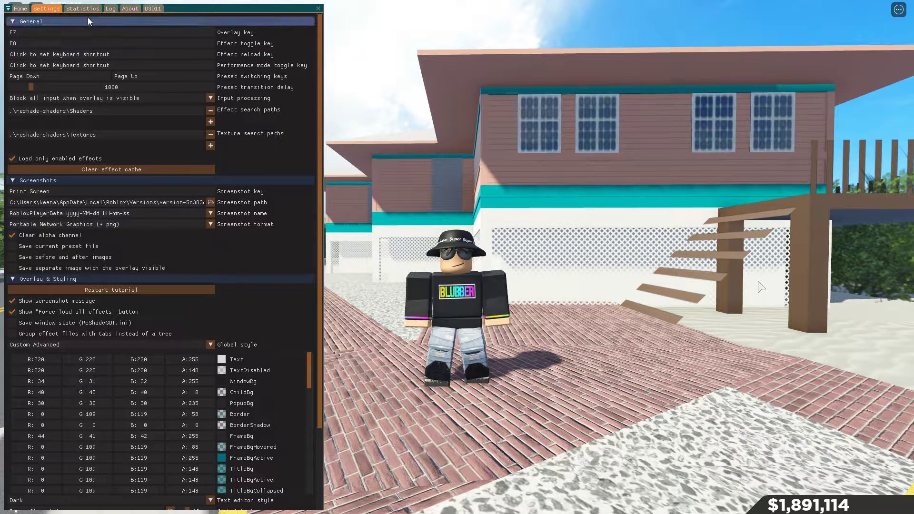
pyautogui.click(57, 32)
pyautogui.press('F7')
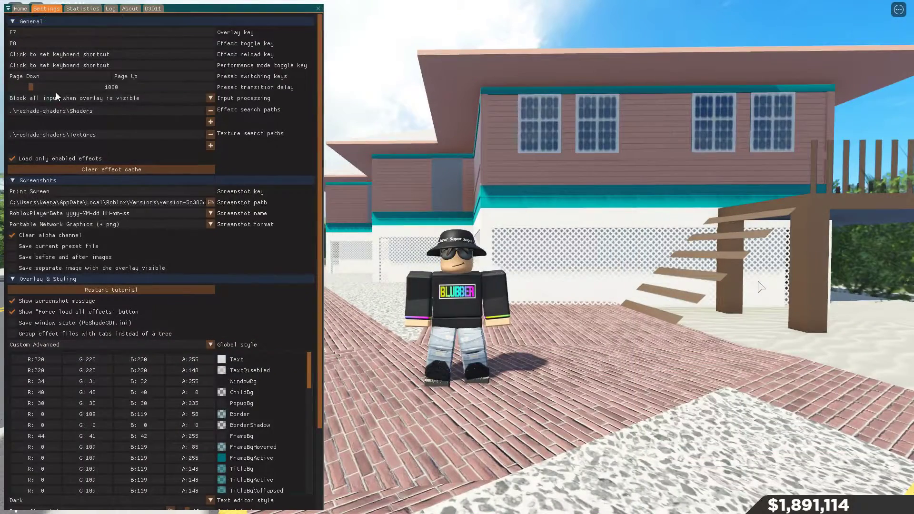
# - Browse the available RoShade preset files on the overlay's home page, close the list and enable the shader effects
pyautogui.click(28, 5)
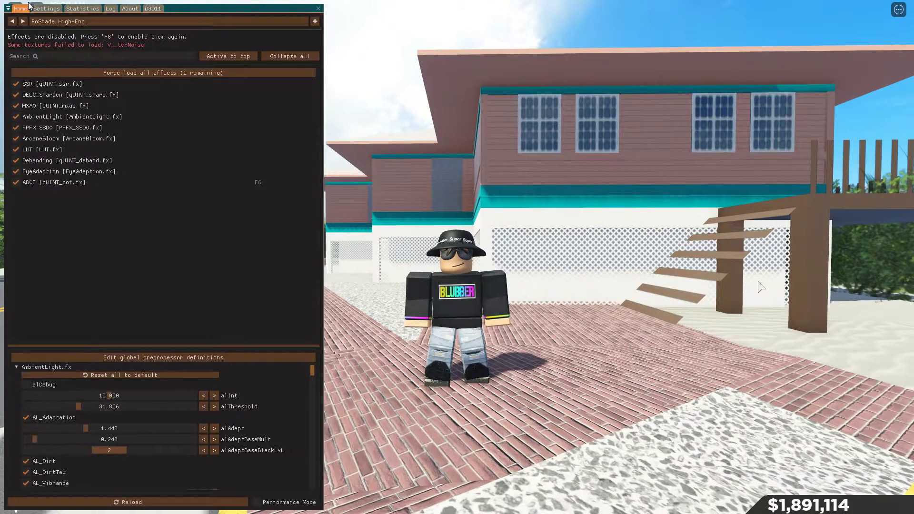
pyautogui.click(55, 20)
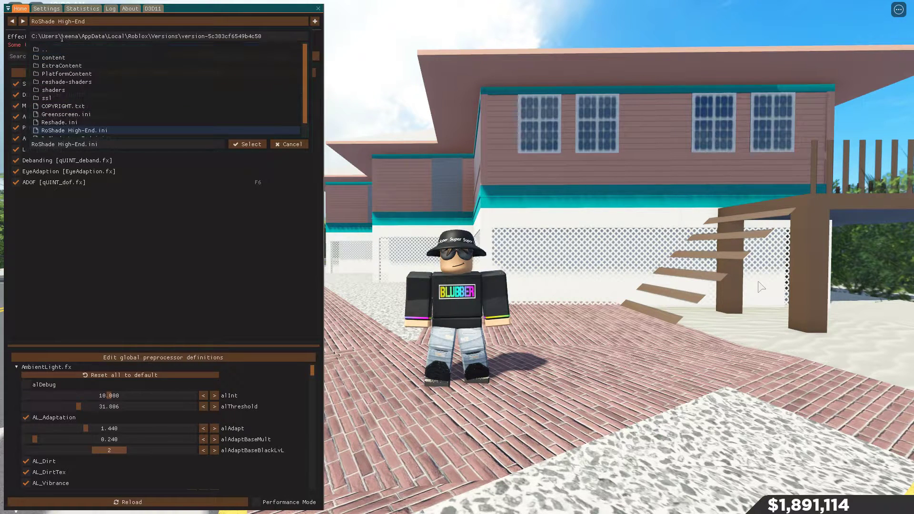
pyautogui.scroll(-1, 107, 110)
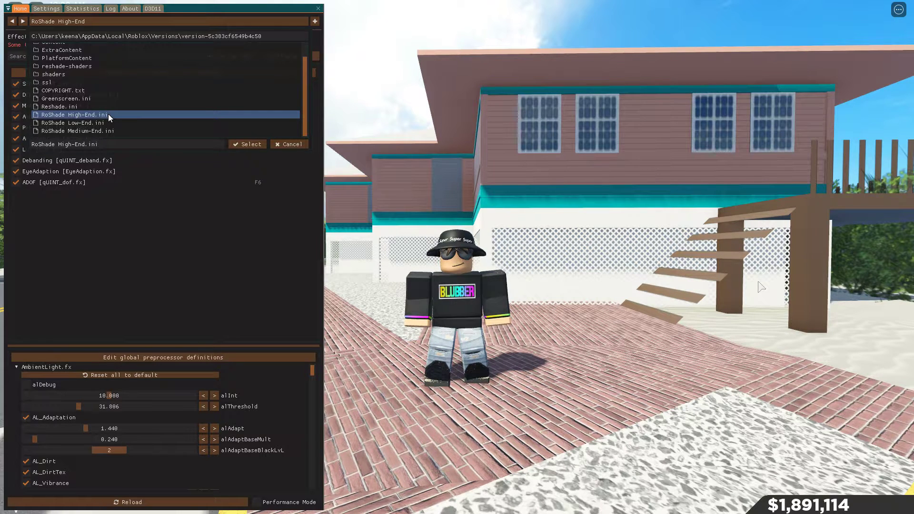
pyautogui.click(302, 166)
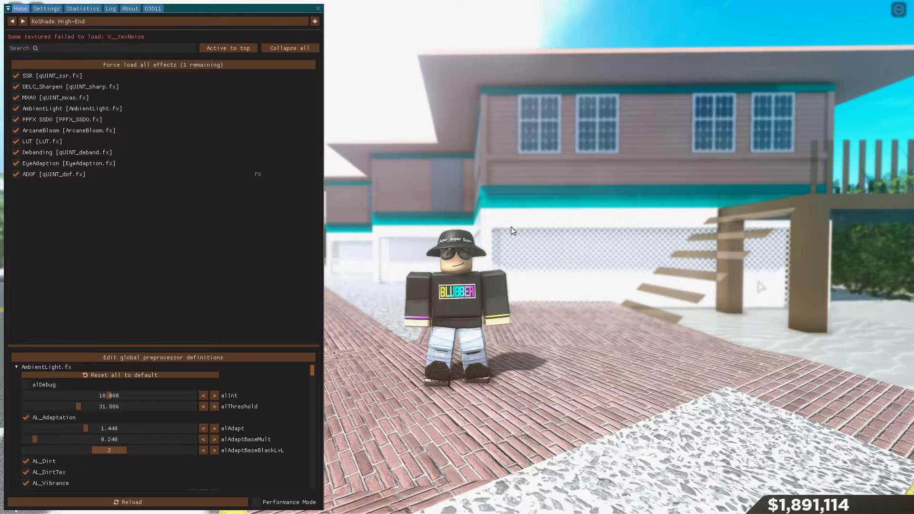
# - Load the RoShade Low-End.ini preset
pyautogui.click(120, 21)
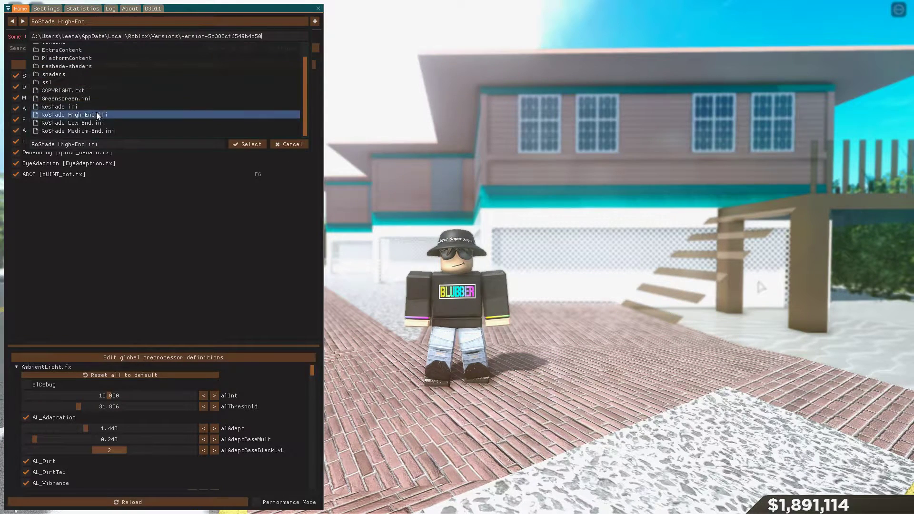
pyautogui.click(94, 123)
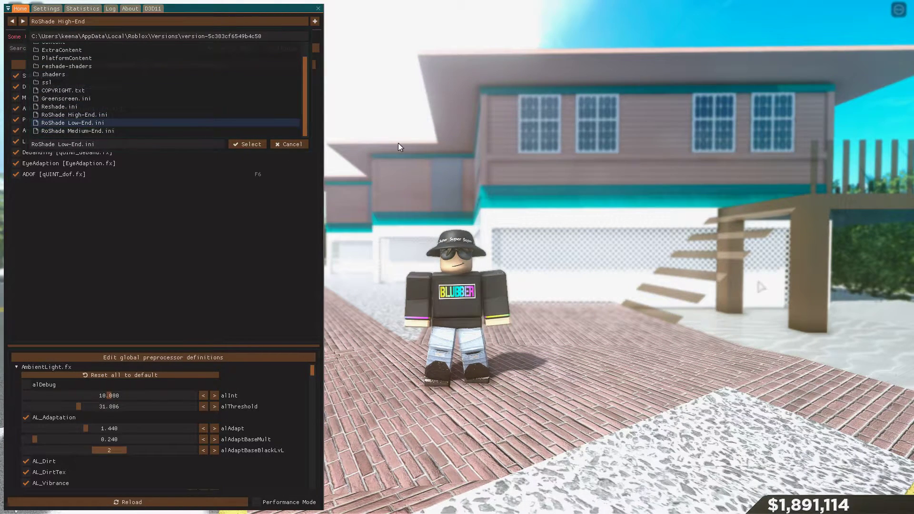
pyautogui.click(247, 144)
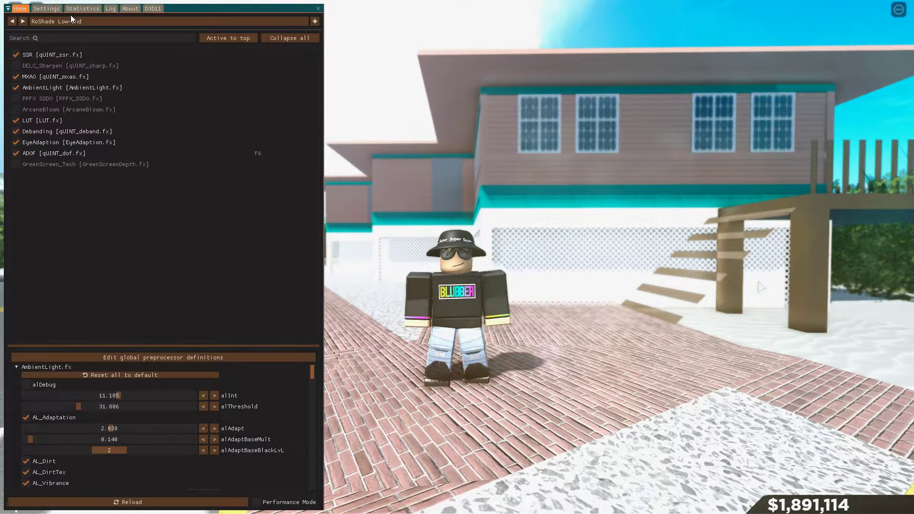
# - Switch the active shader preset to RoShade Medium-End.ini
pyautogui.click(114, 21)
pyautogui.click(79, 131)
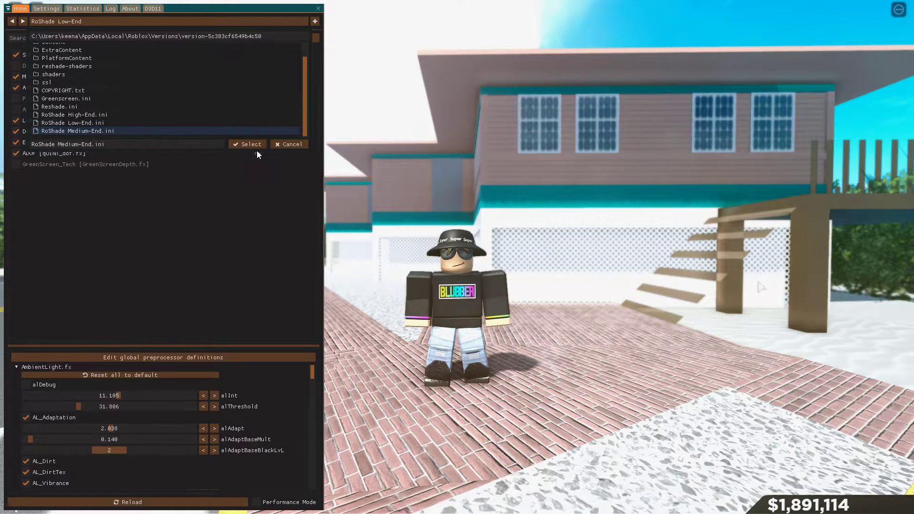
pyautogui.click(248, 145)
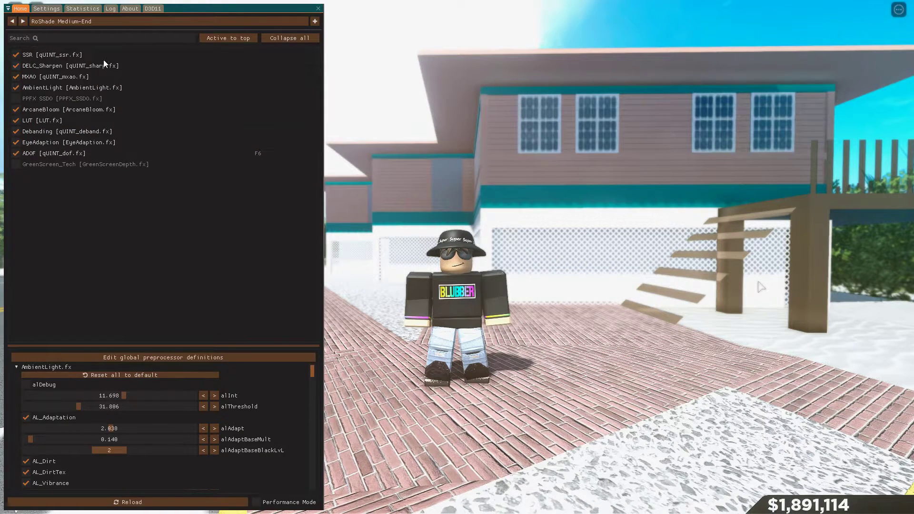
# - Switch the active shader preset to RoShade High-End.ini and close the overlay
pyautogui.click(81, 20)
pyautogui.click(97, 115)
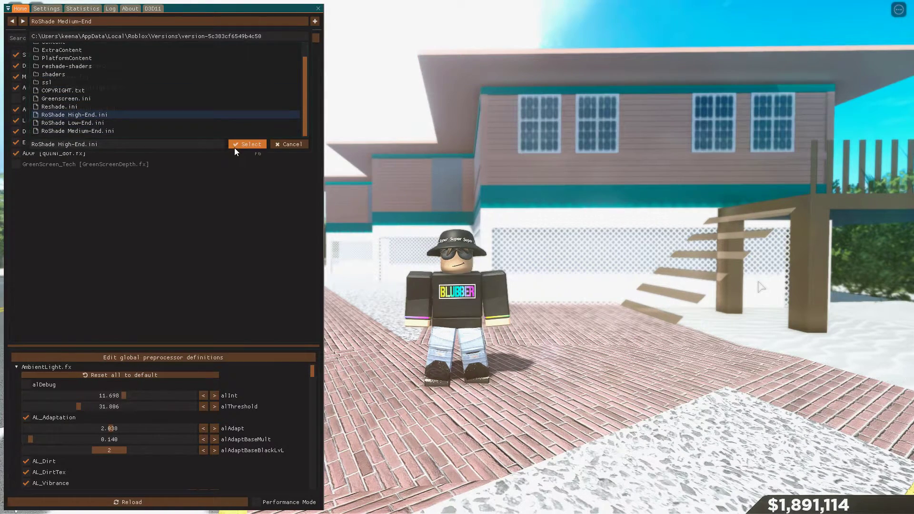
pyautogui.click(236, 145)
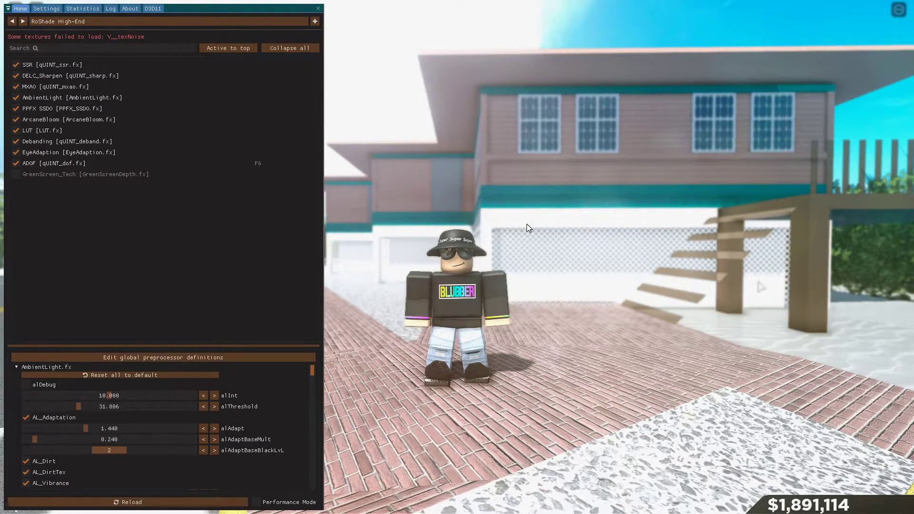
pyautogui.press('Home')
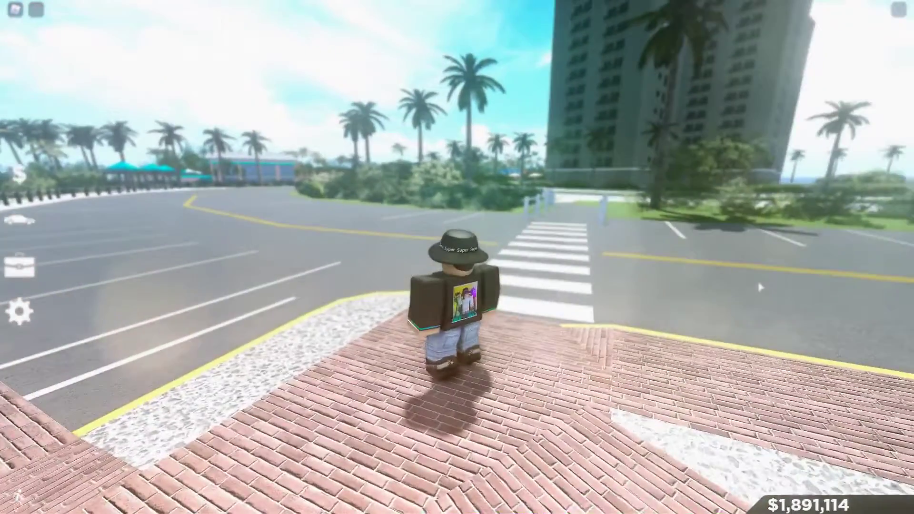
# - Walk the character to the crosswalk and toggle the shader effects to compare the scene with and without them
pyautogui.press('w')
pyautogui.press('s')
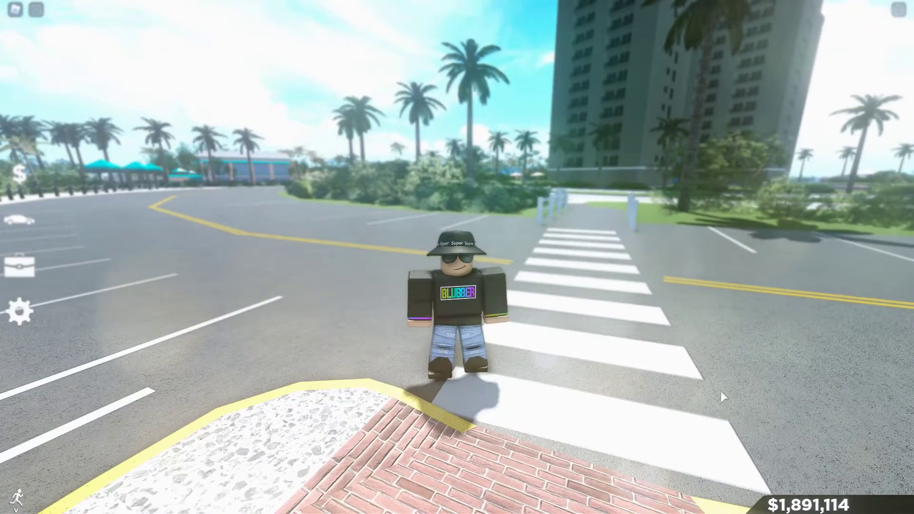
pyautogui.press('Scroll_Lock')
pyautogui.press('Scroll_Lock')
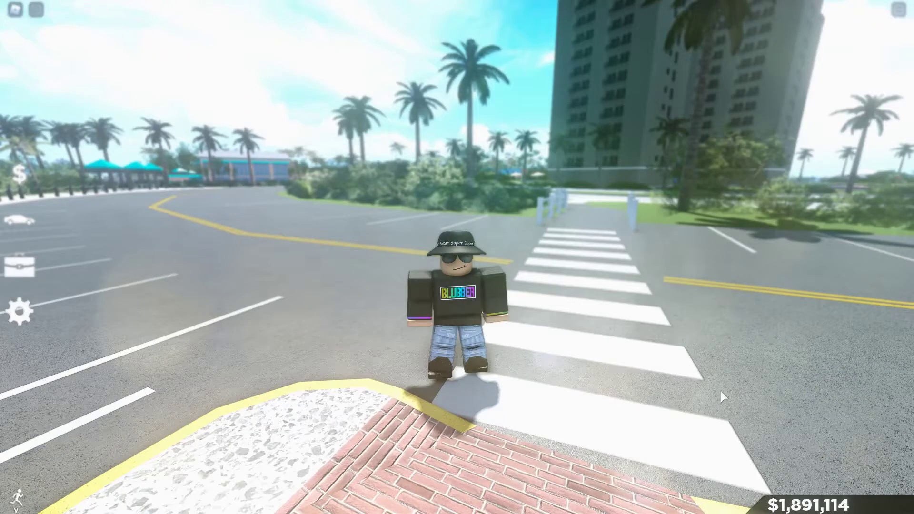
pyautogui.press('Scroll_Lock')
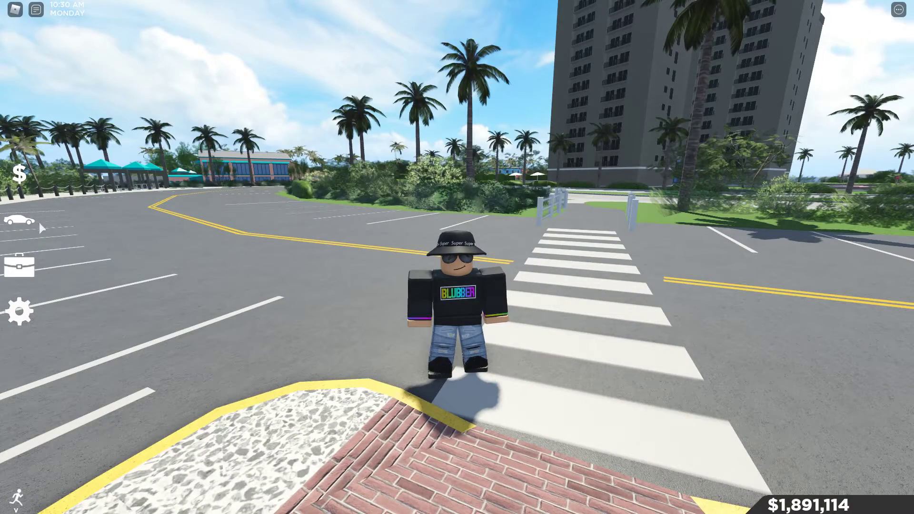
# - Spawn the blue coupe from the owned vehicles and get in to drive it
pyautogui.click(22, 220)
pyautogui.click(128, 212)
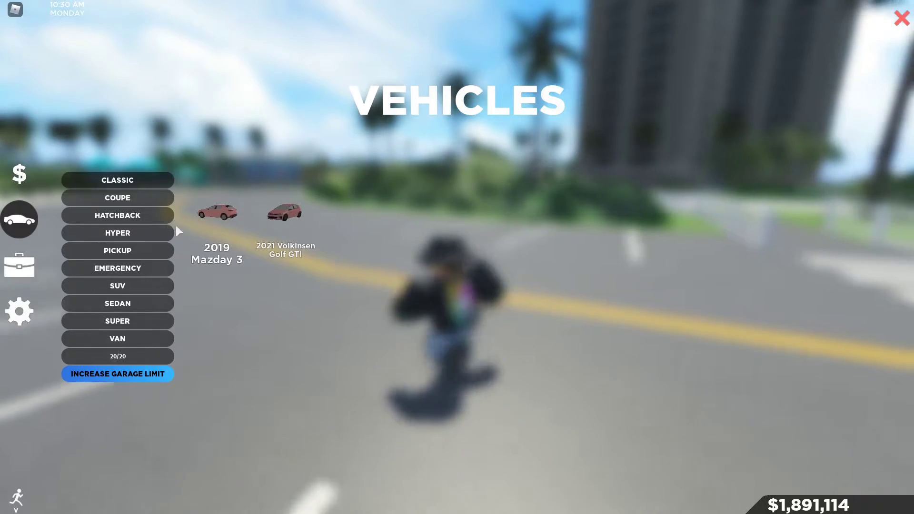
pyautogui.click(141, 195)
pyautogui.click(214, 210)
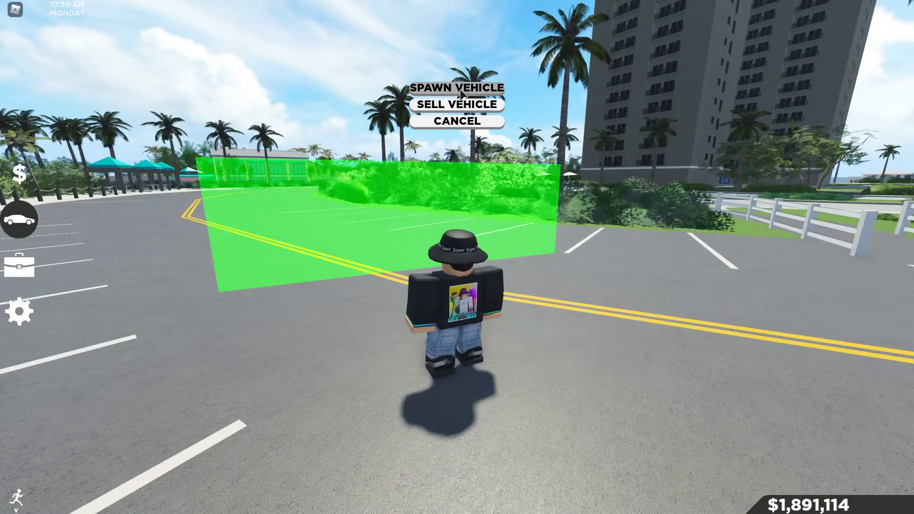
pyautogui.click(460, 89)
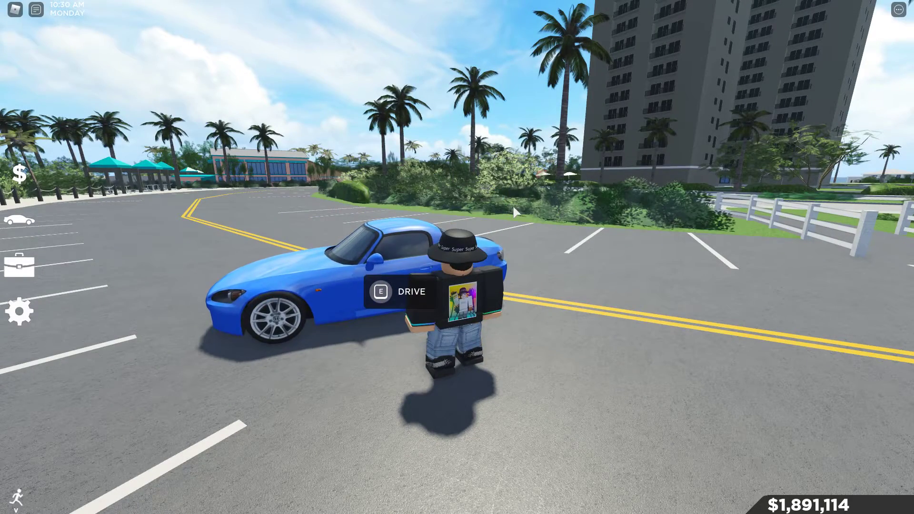
pyautogui.press('e')
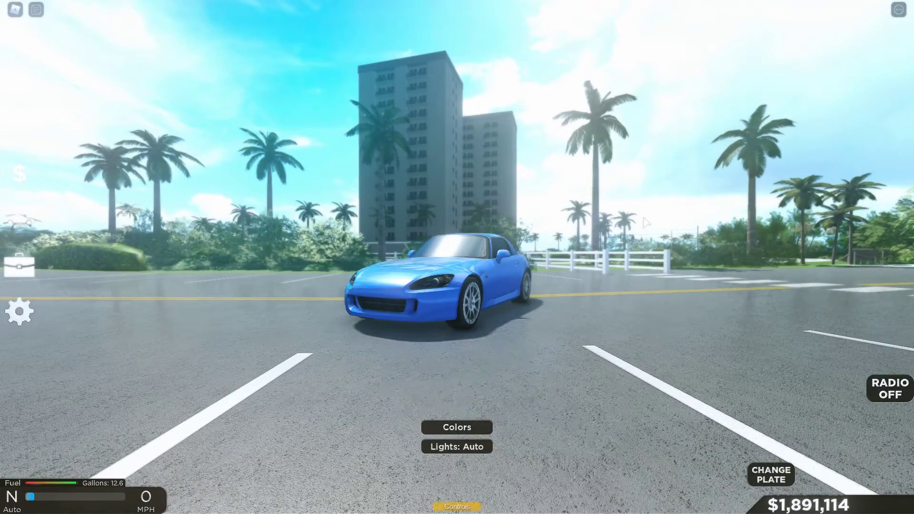
# - Lower the game's Graphics Quality to eight bars and resume the game to examine the car
pyautogui.press('Escape')
pyautogui.click(381, 109)
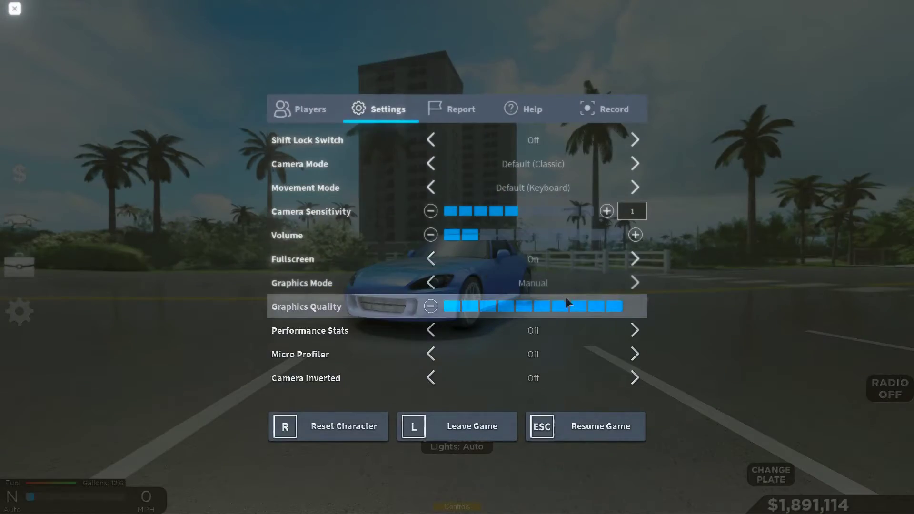
pyautogui.click(585, 310)
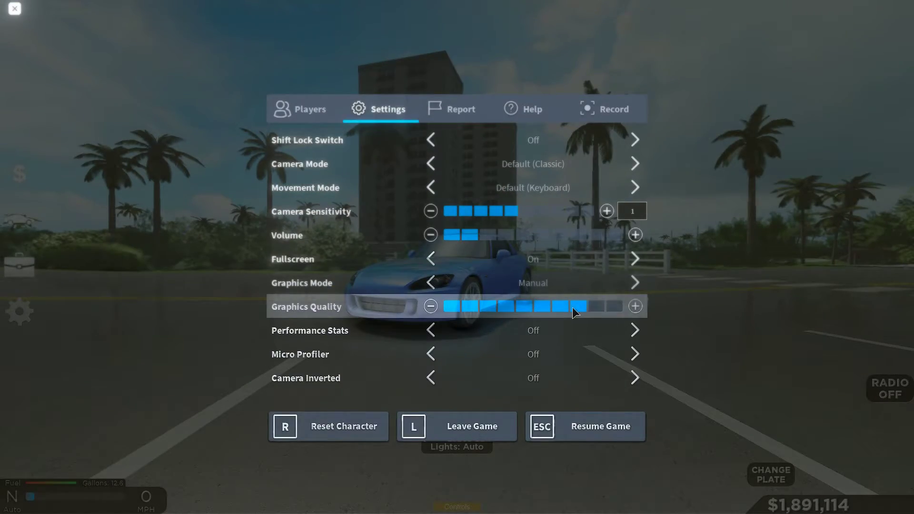
pyautogui.press('Escape')
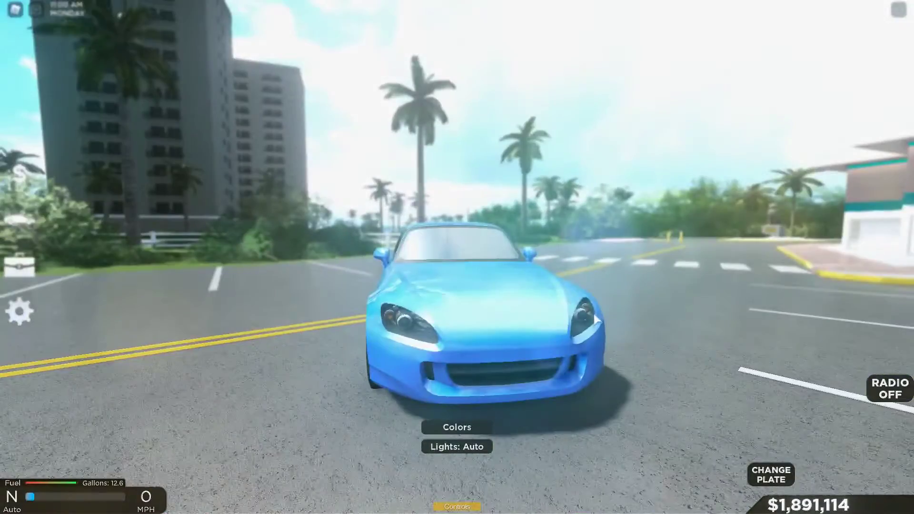
# - Raise the game's Graphics Quality back up in the settings and resume the game
pyautogui.press('Escape')
pyautogui.click(381, 109)
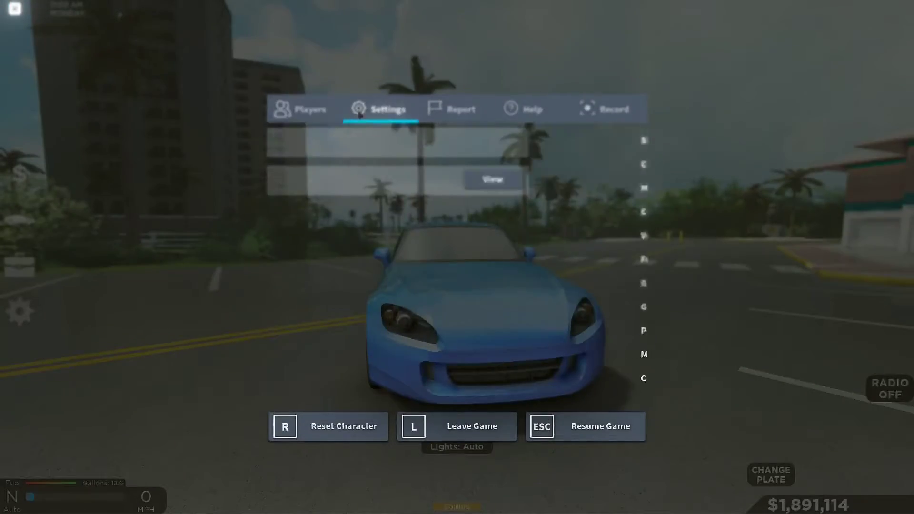
pyautogui.click(627, 310)
pyautogui.press('Escape')
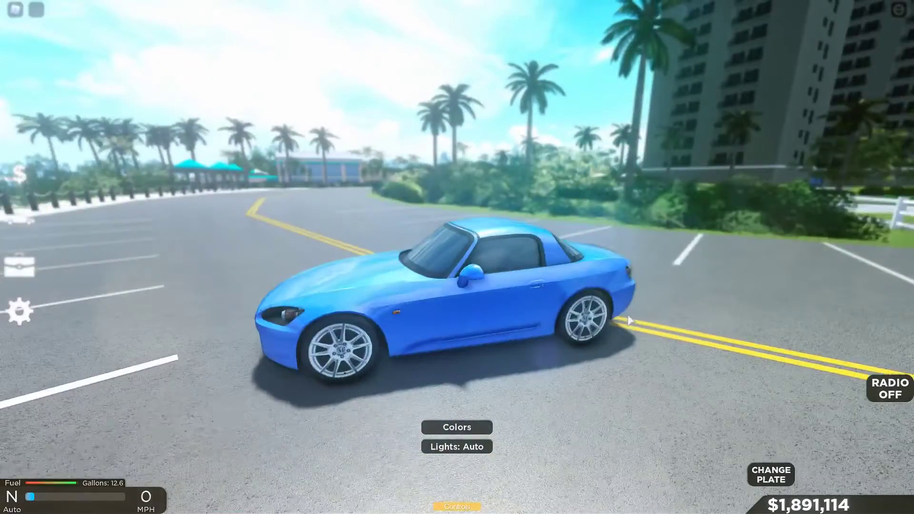
# - Drive the blue car through the parking lot and out onto the main road to view the shaders in motion
pyautogui.press('w')
pyautogui.press('w')
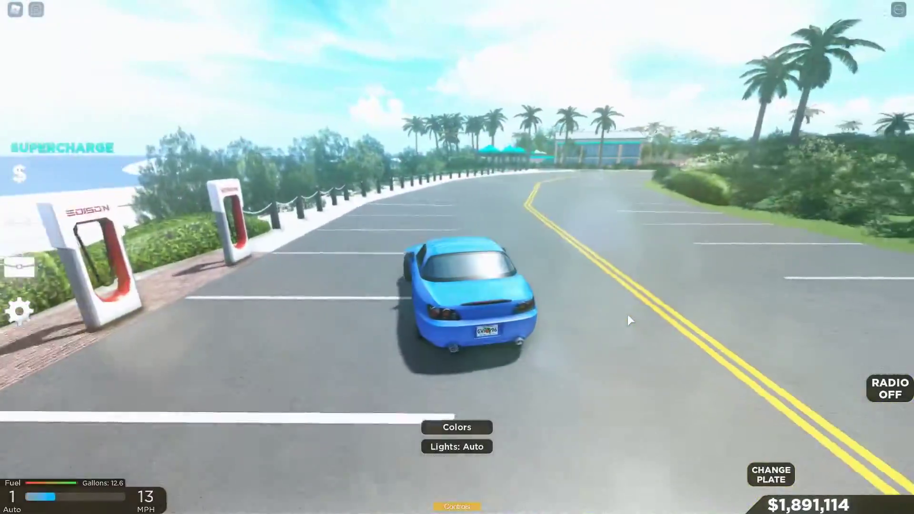
pyautogui.press('w')
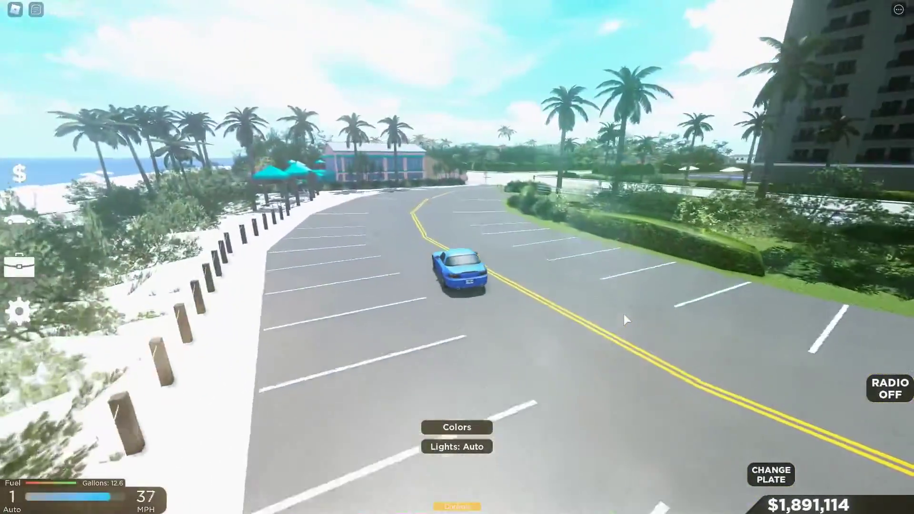
pyautogui.press('d')
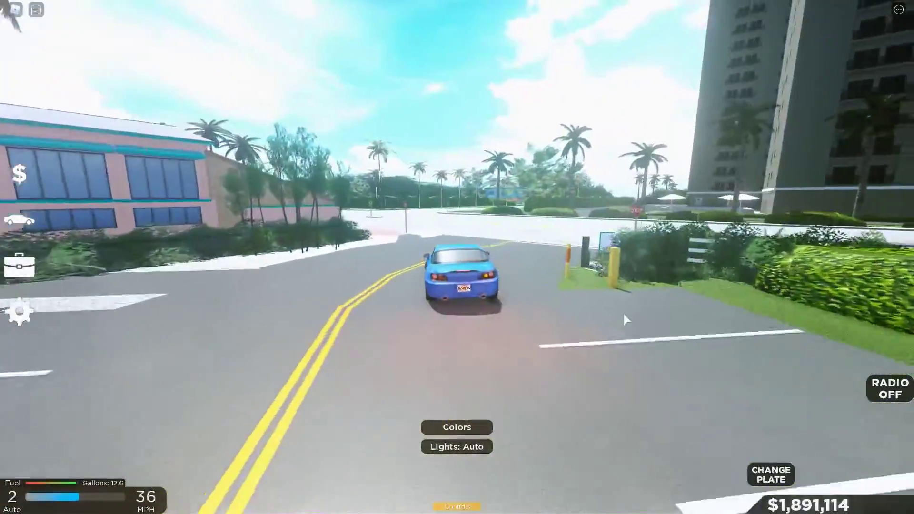
pyautogui.press('w')
pyautogui.press('w')
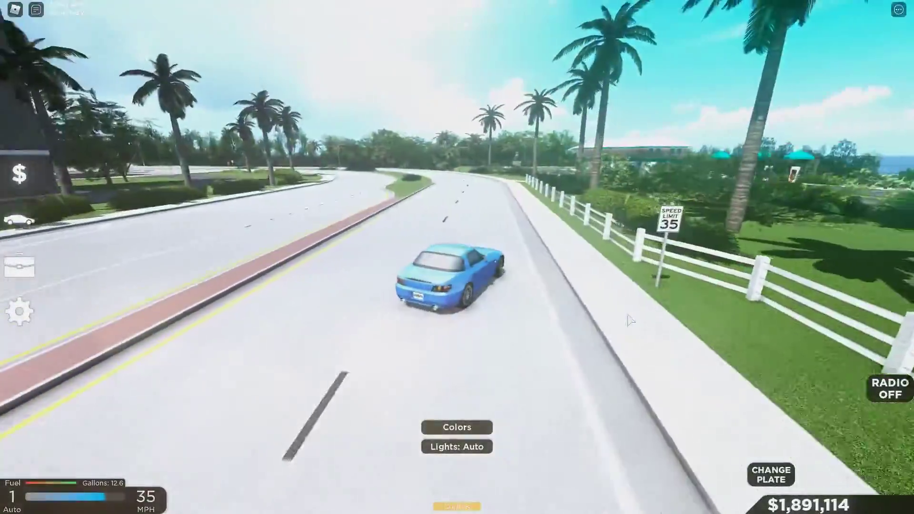
# - Follow the curved road onto the waterfront highway to examine the shaded scenery while driving
pyautogui.press('a')
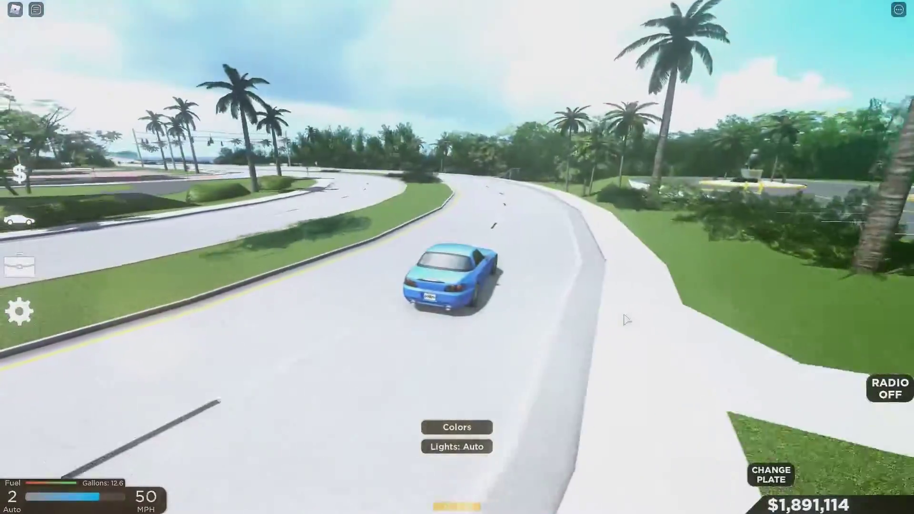
pyautogui.press('w')
pyautogui.press('a')
pyautogui.press('w')
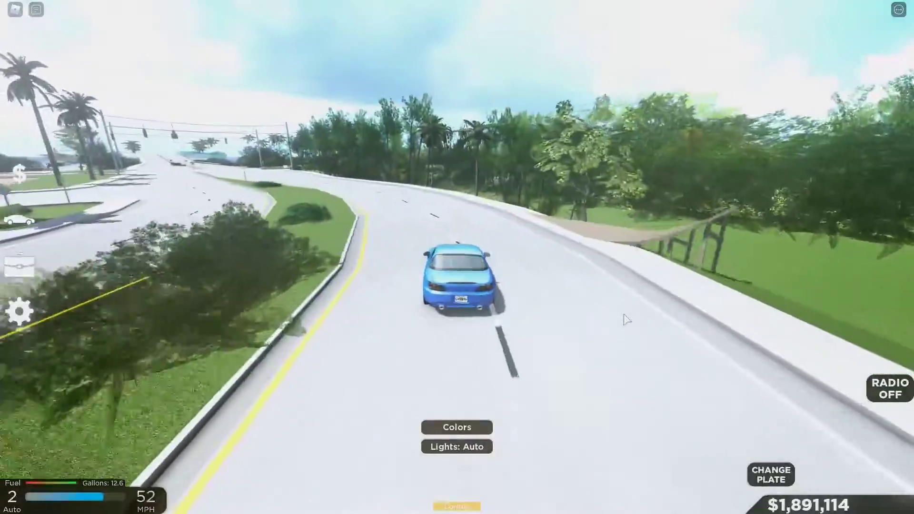
pyautogui.press('d')
pyautogui.press('w')
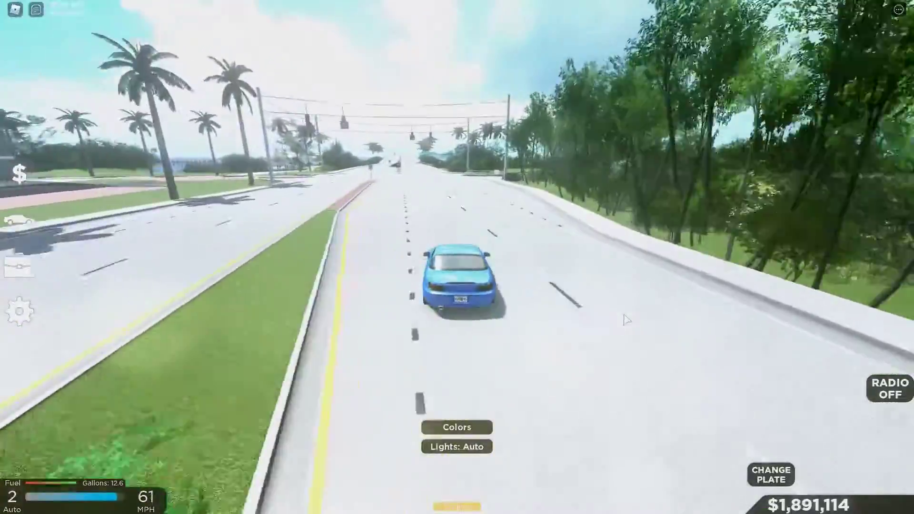
pyautogui.press('w')
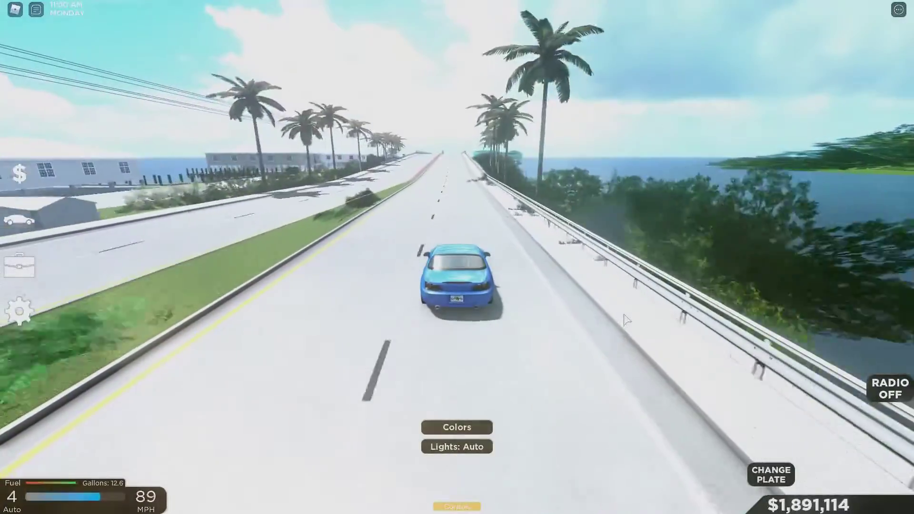
pyautogui.press('s')
pyautogui.press('s')
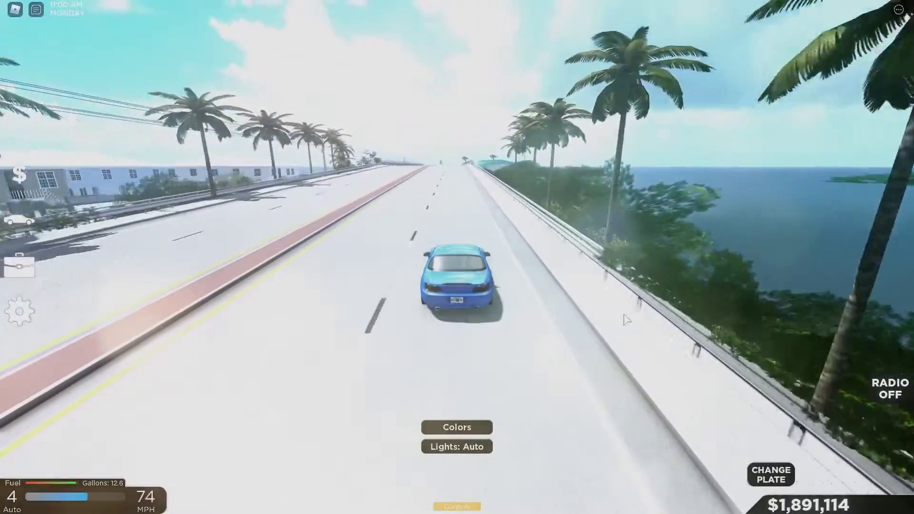
pyautogui.press('w')
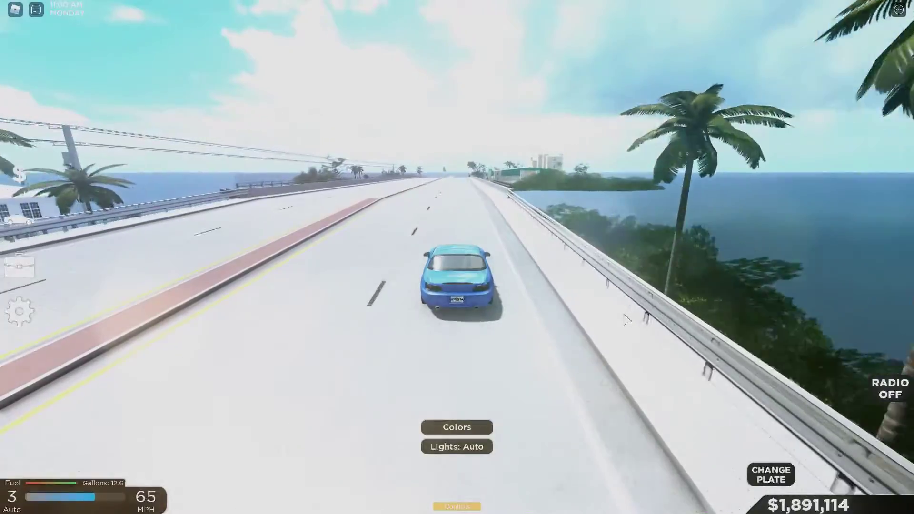